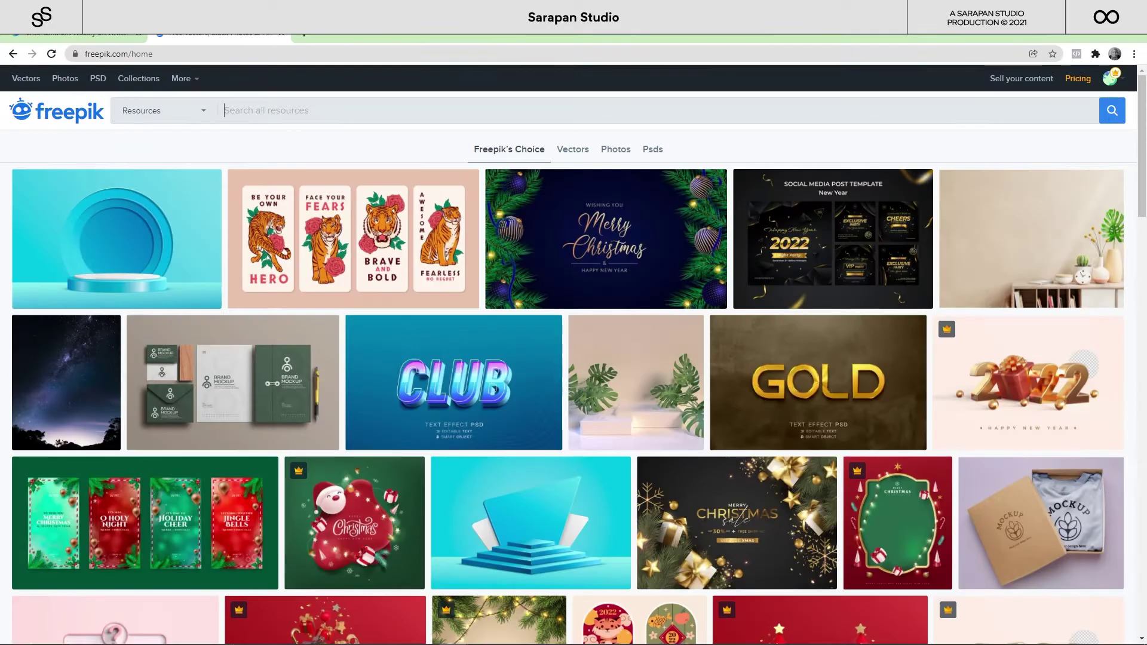
Step: Search Freepik for 'magazine mockups' and browse the results for a suitable mockup
text(magazine mockups)
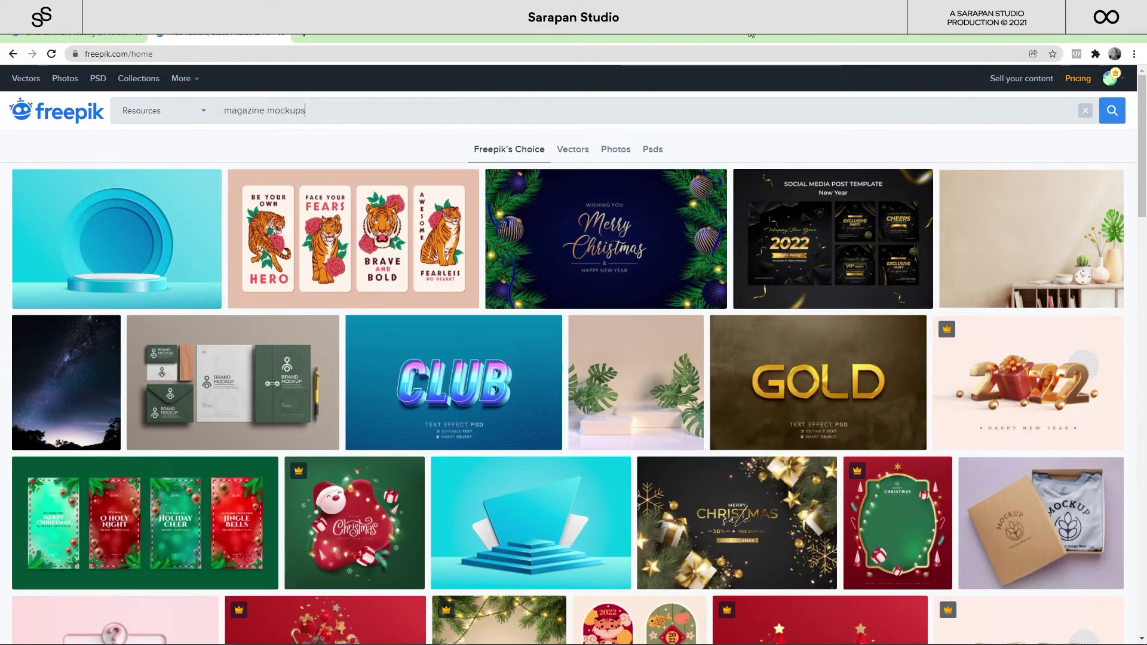
key(Return)
scroll(574, 359, down, 5)
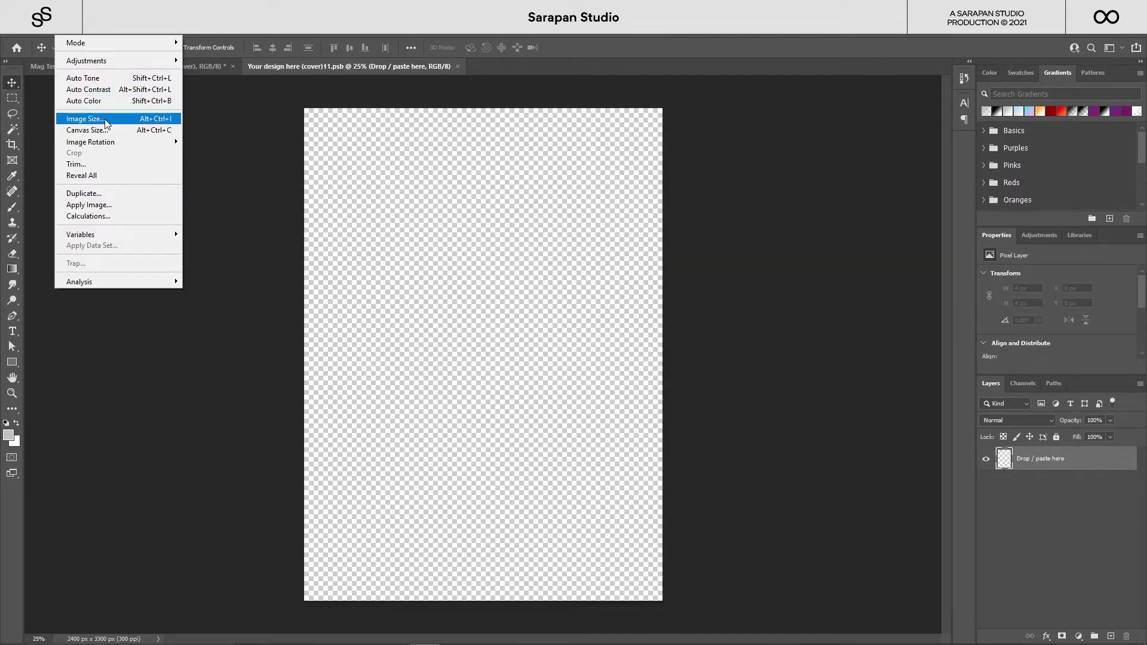
Step: Check the cover smart object's image size: 2400 × 3300 px at 300 ppi
click(107, 119)
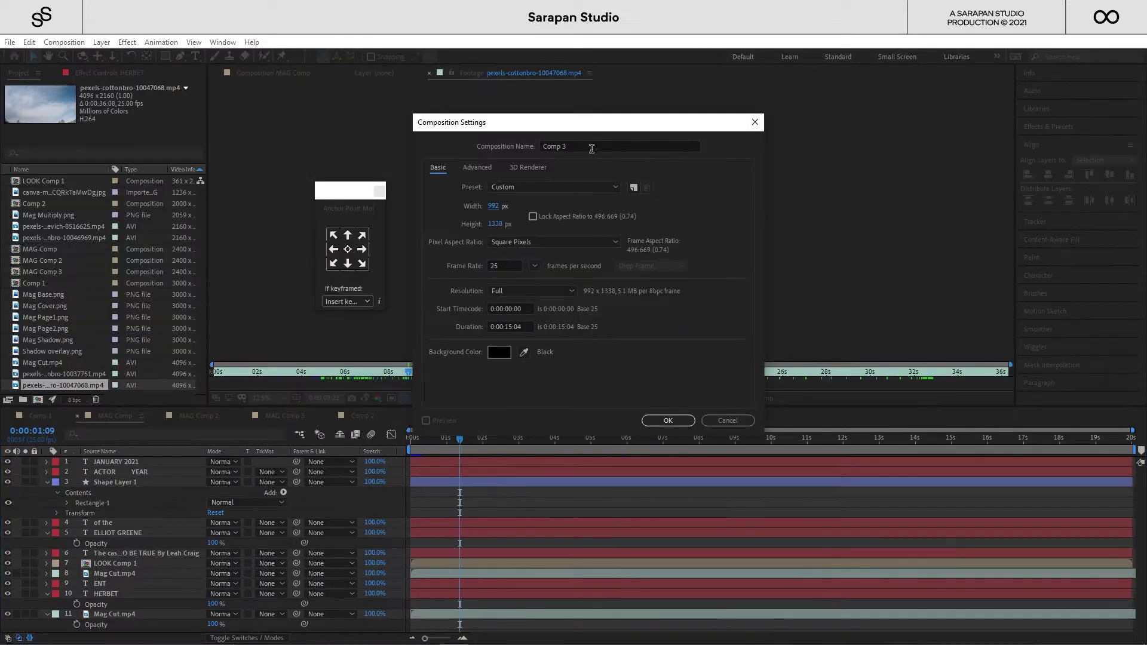
Step: Create a 'New Cover' composition at 1000 × 1375 px, locked to the 2400 × 3300 aspect ratio
click(550, 145)
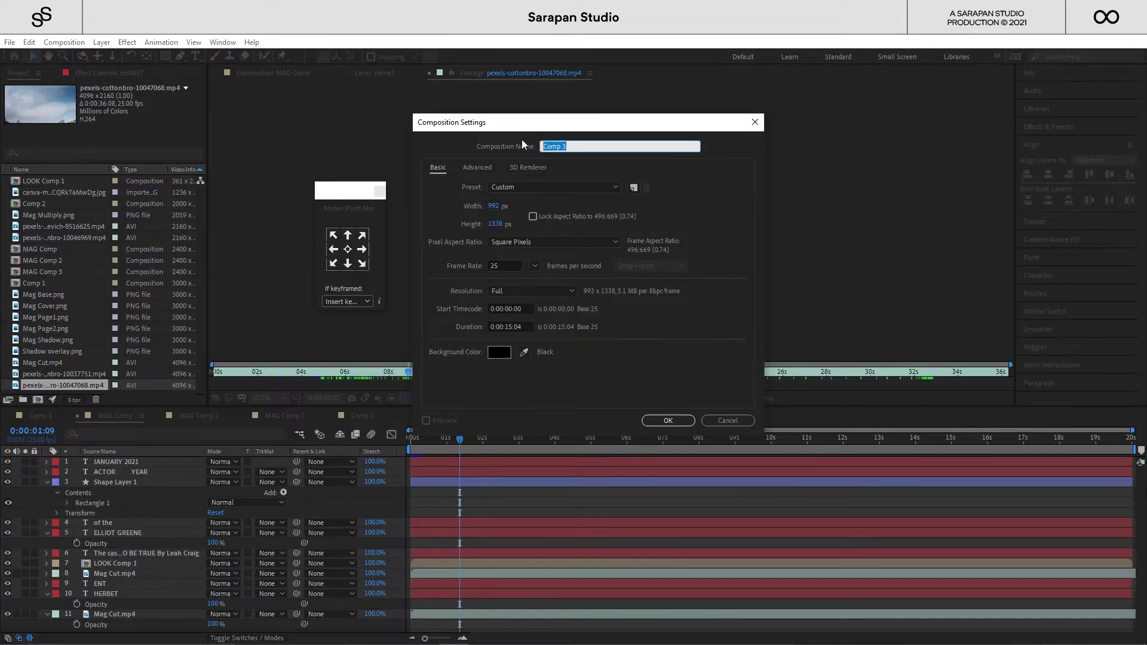
text(New Cover)
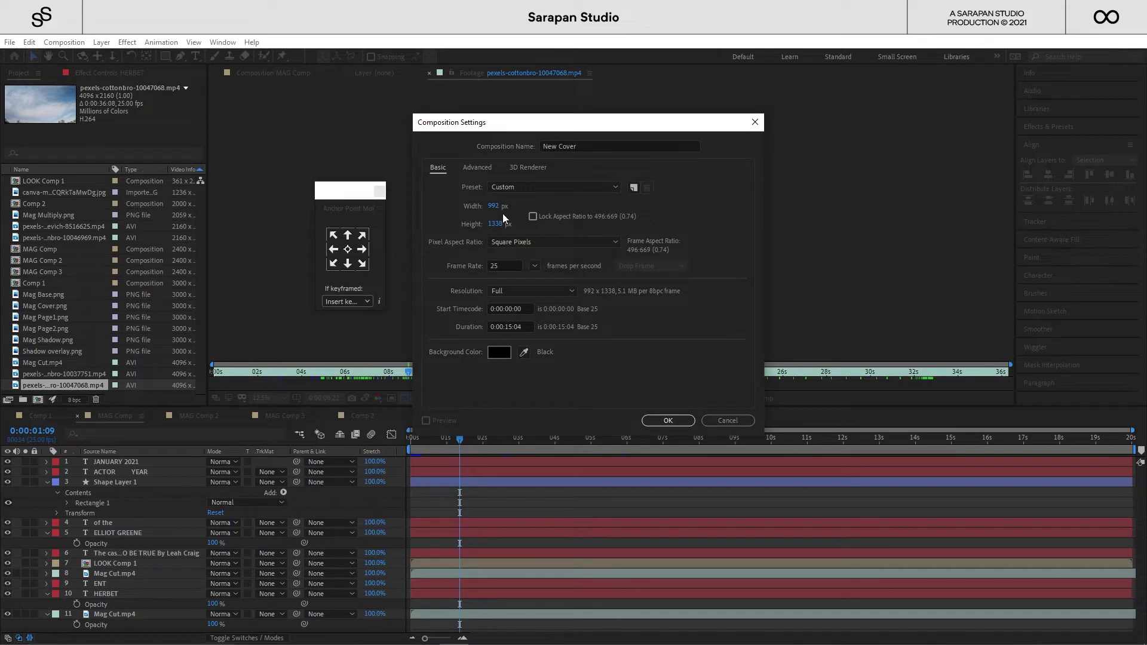
click(493, 206)
text(2400)
key(Tab)
text(3300)
click(533, 219)
click(533, 217)
text(1000)
click(679, 207)
click(654, 420)
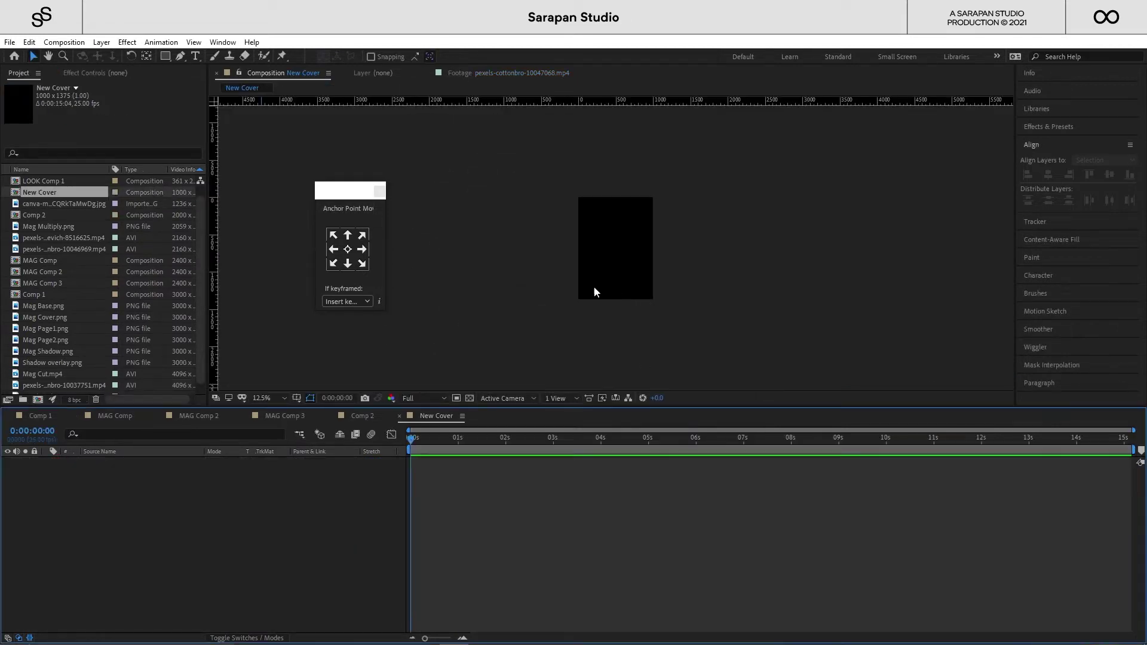
Step: Add the pexels-cottonbro footage to the New Cover timeline and scrub to about two seconds
scroll(113, 274, down, 1)
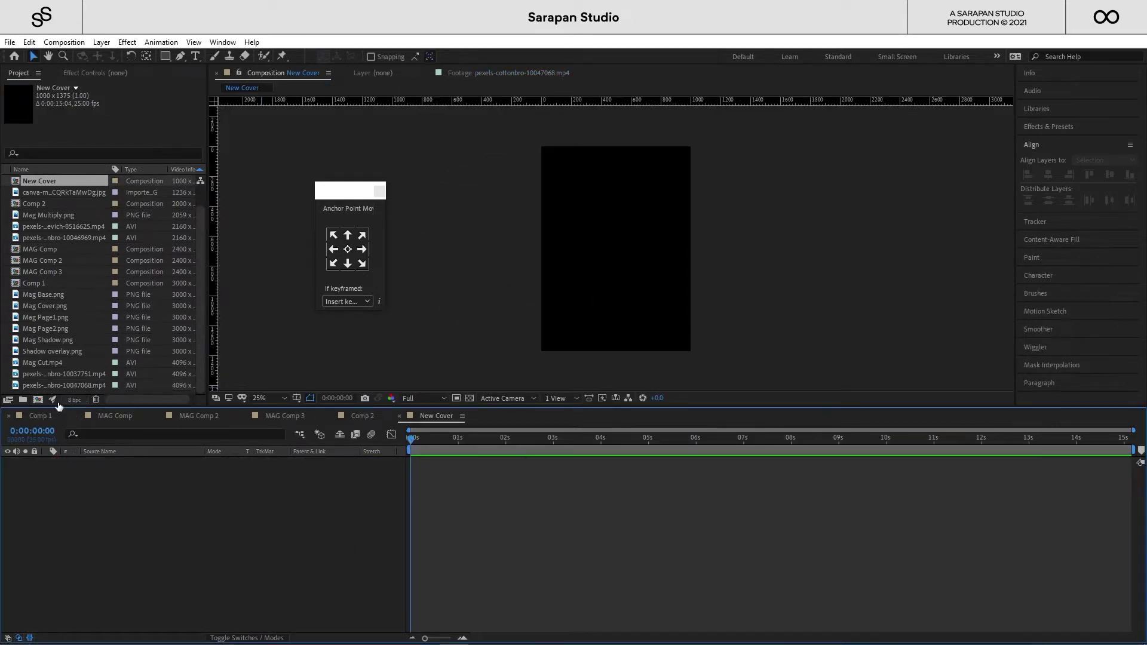
click(51, 385)
drag(85, 386, 239, 475)
drag(502, 439, 598, 446)
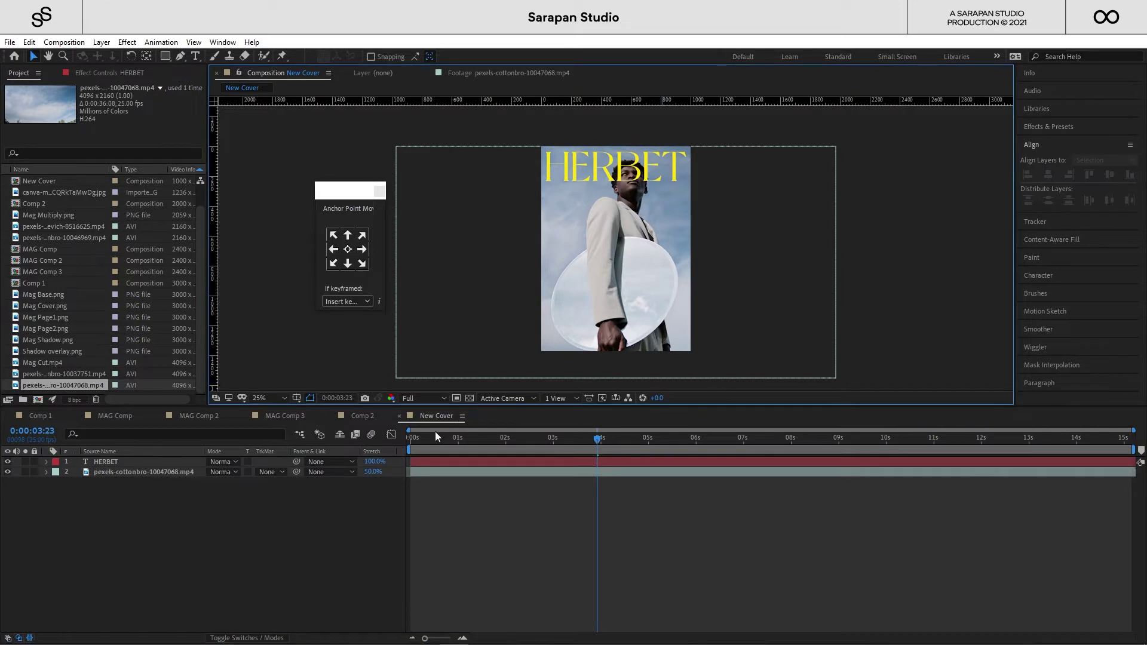
drag(435, 432, 539, 474)
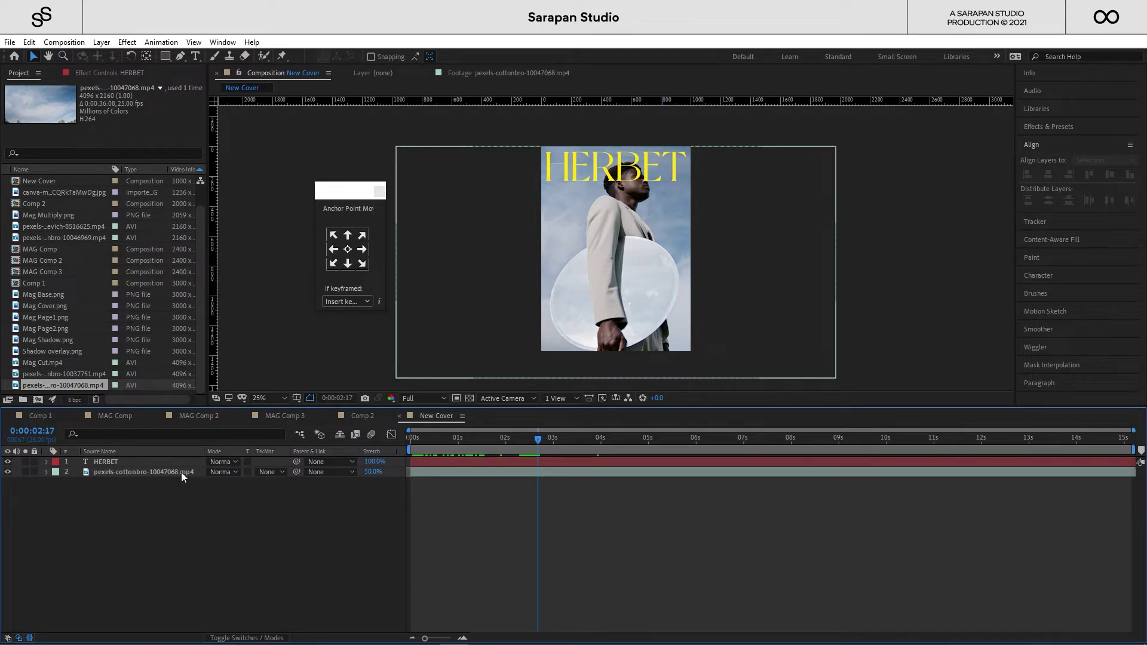
Step: Duplicate the man's footage layer and open the copy in its own Layer panel
click(164, 475)
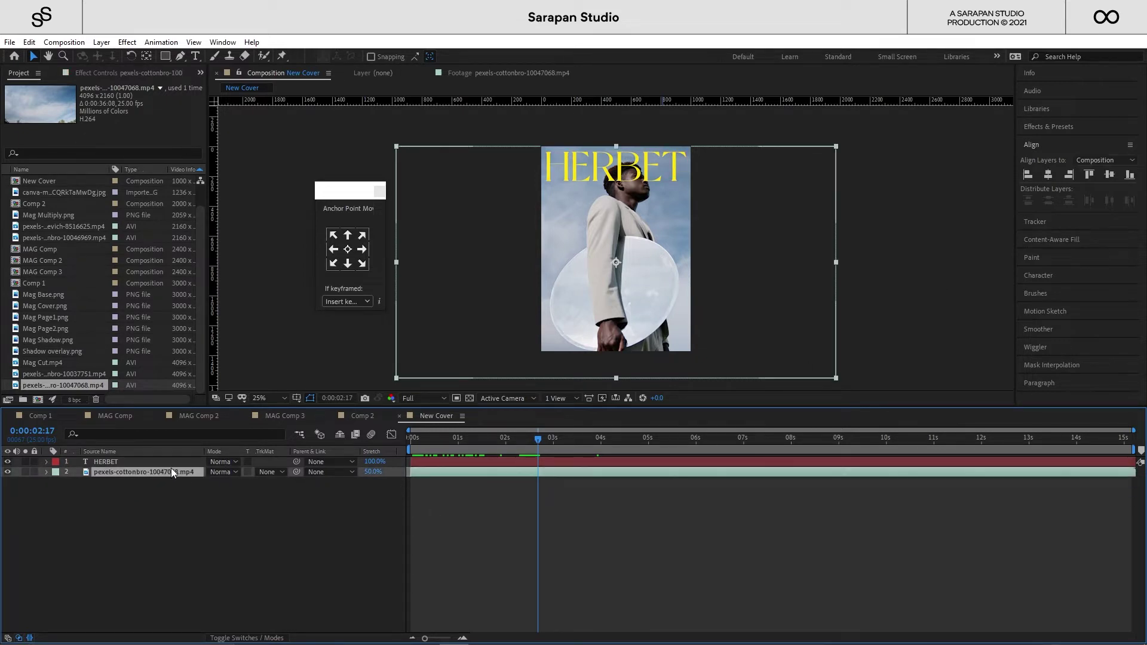
key(ctrl+d)
double_click(111, 472)
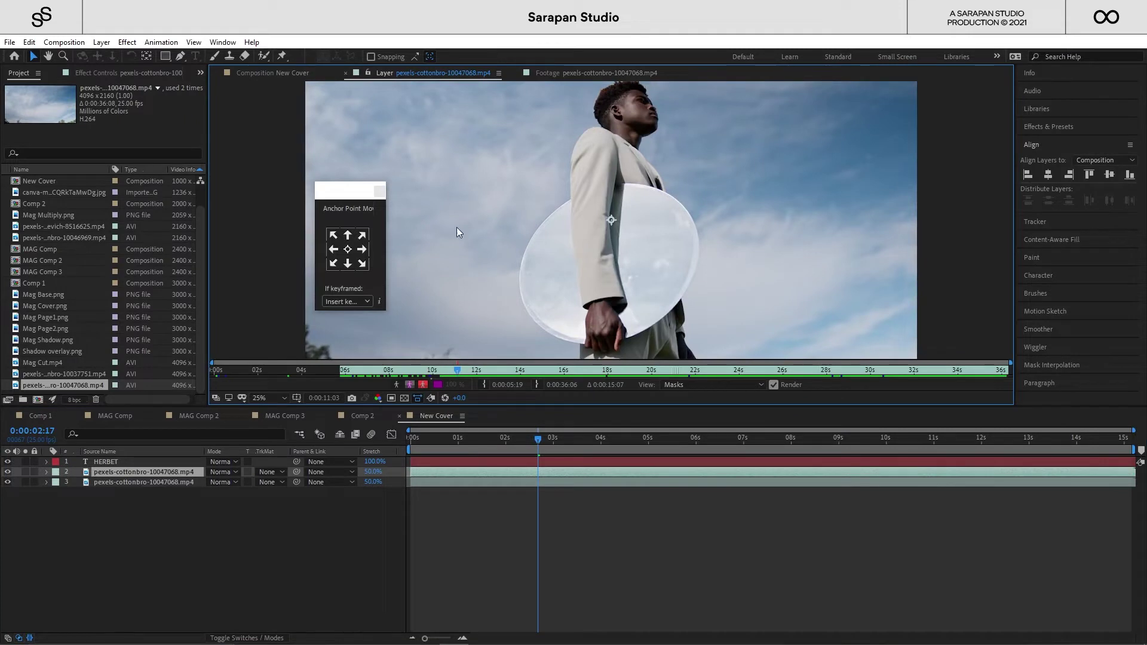
Step: Paint a Roto Brush foreground selection over the man, his hand and the disc
key(comma)
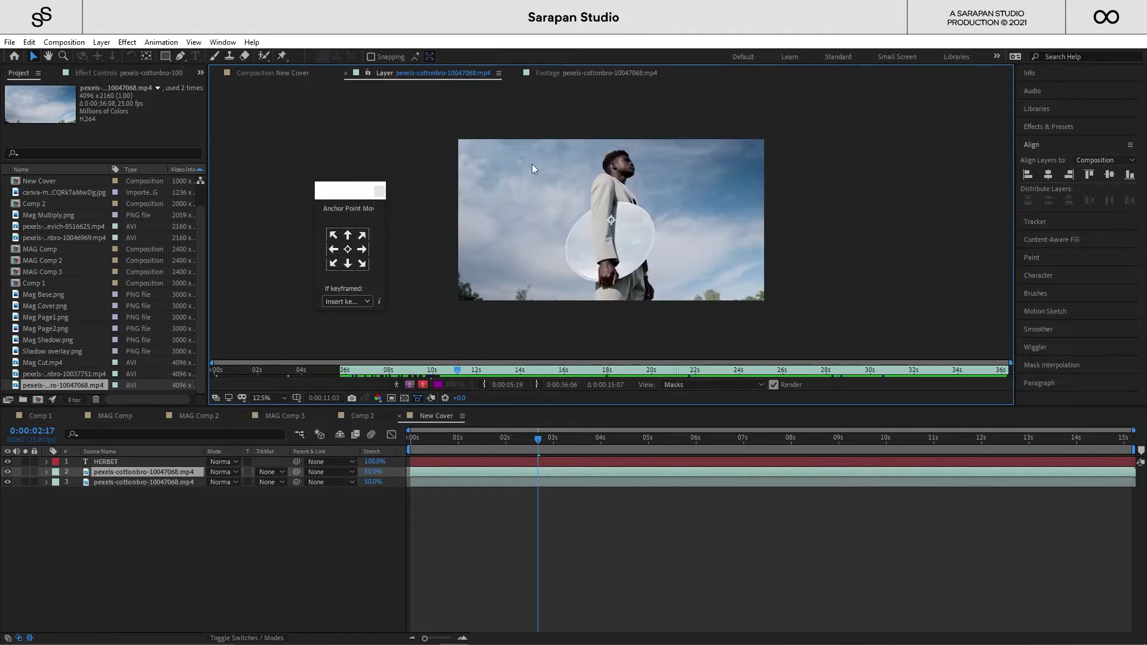
click(261, 56)
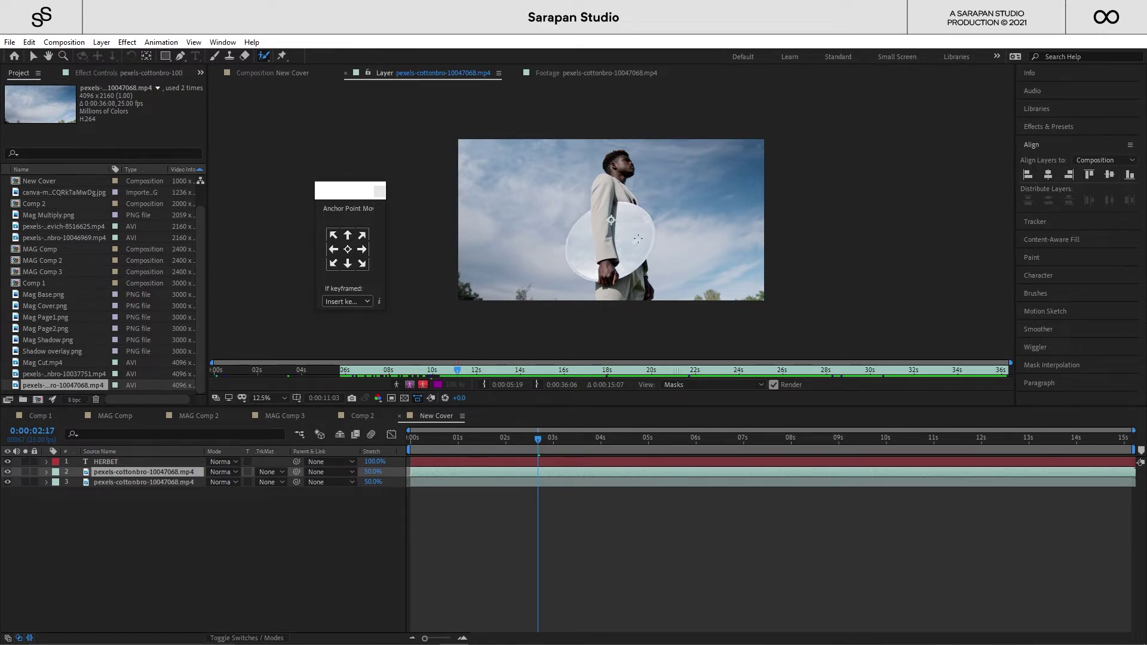
mouse_move(598, 292)
mouse_down()
mouse_move(574, 265)
mouse_move(572, 220)
mouse_up()
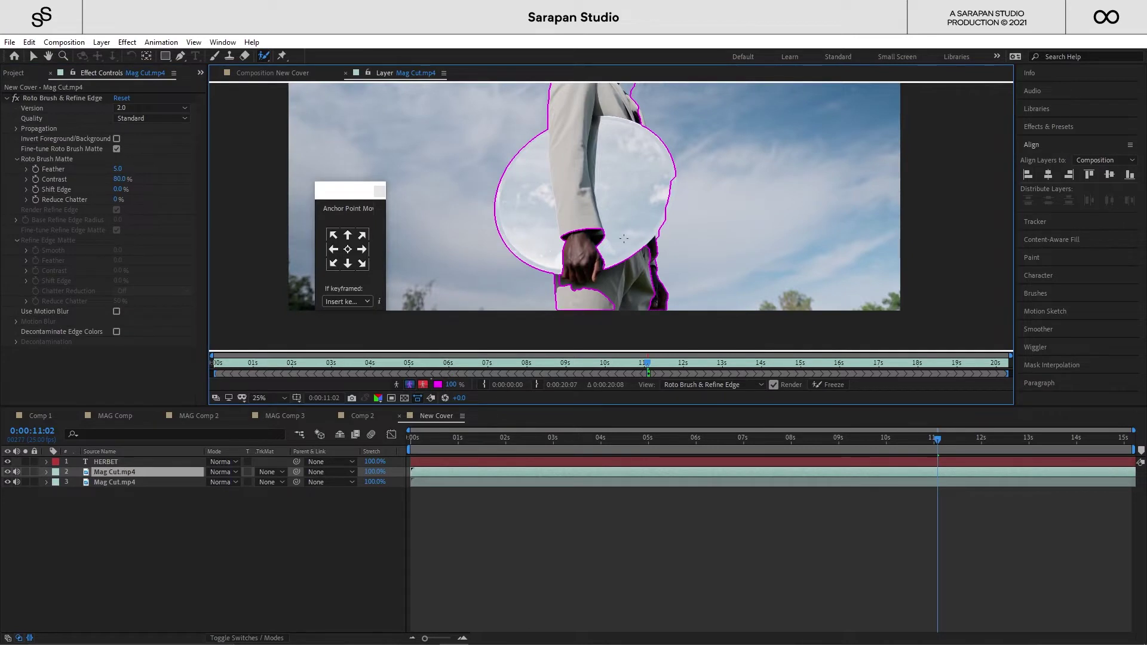
mouse_move(595, 224)
mouse_down()
mouse_move(560, 233)
mouse_move(558, 281)
mouse_move(575, 297)
mouse_up()
scroll(607, 249, up, 3)
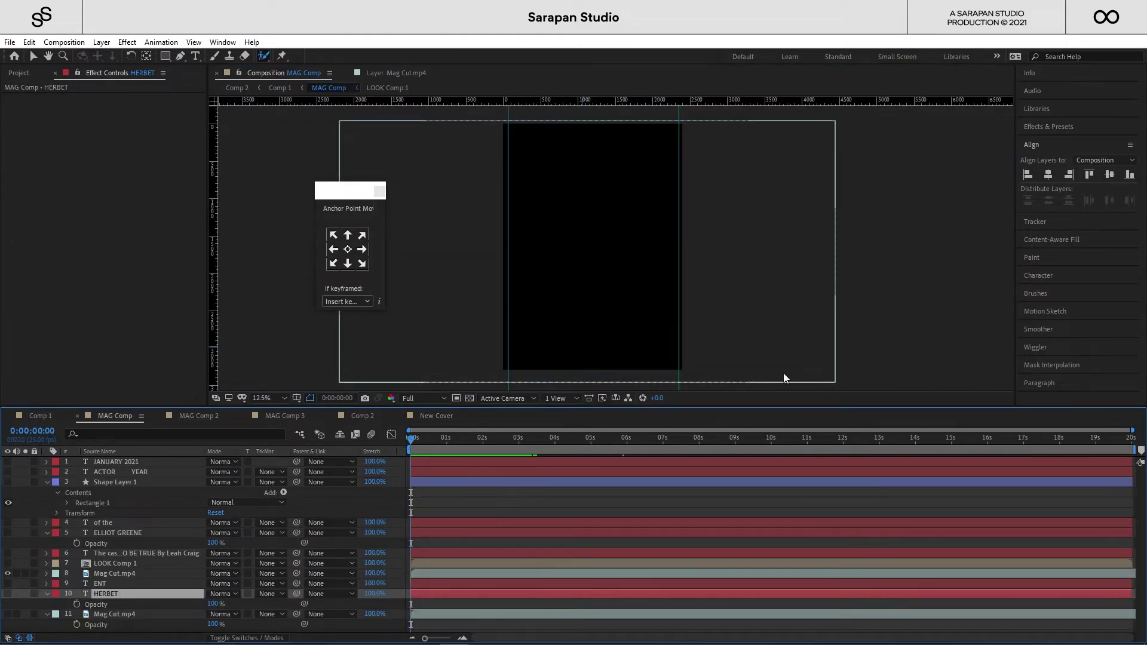
Step: Preview the rotoscoped cutout, then scrub back to the start of the timeline
key(space)
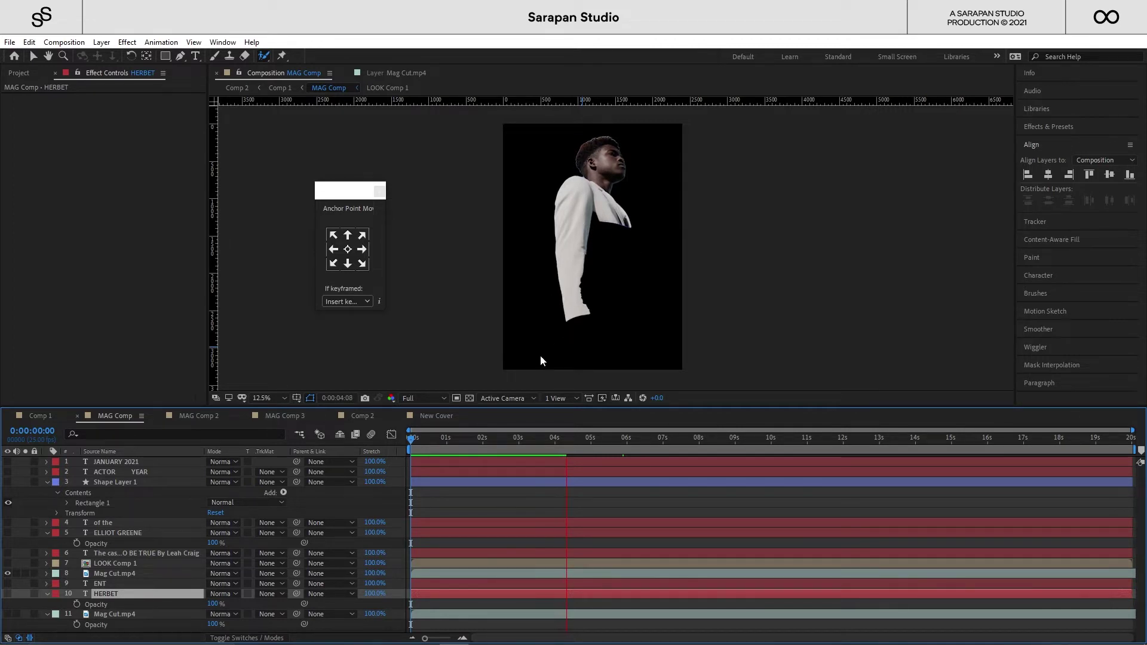
key(space)
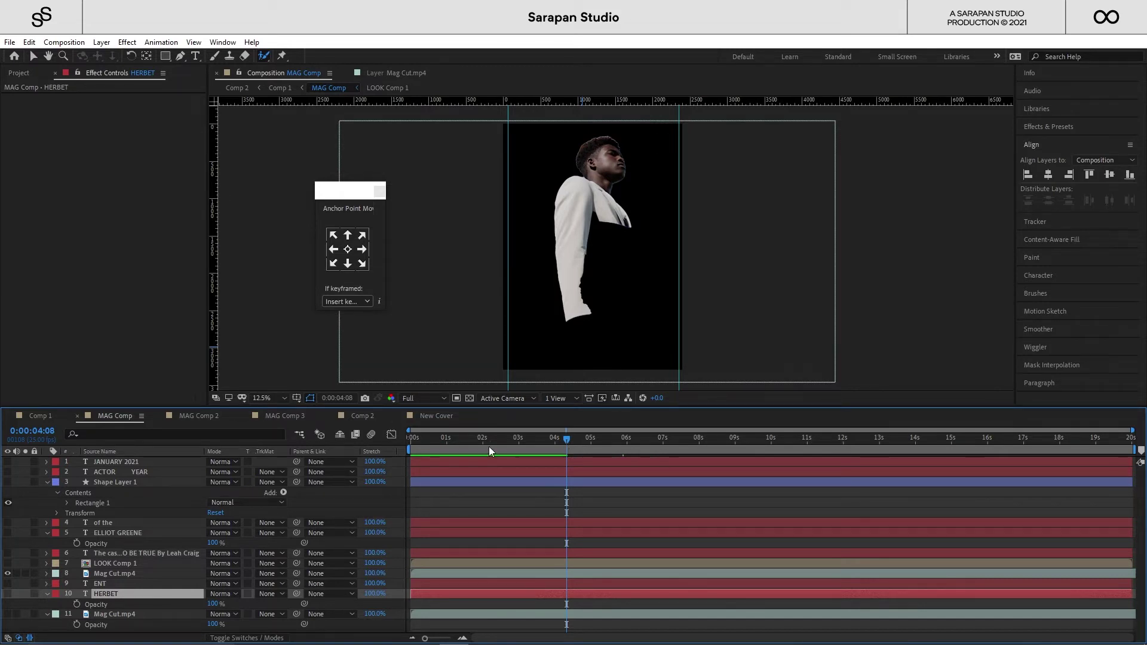
drag(539, 447, 411, 447)
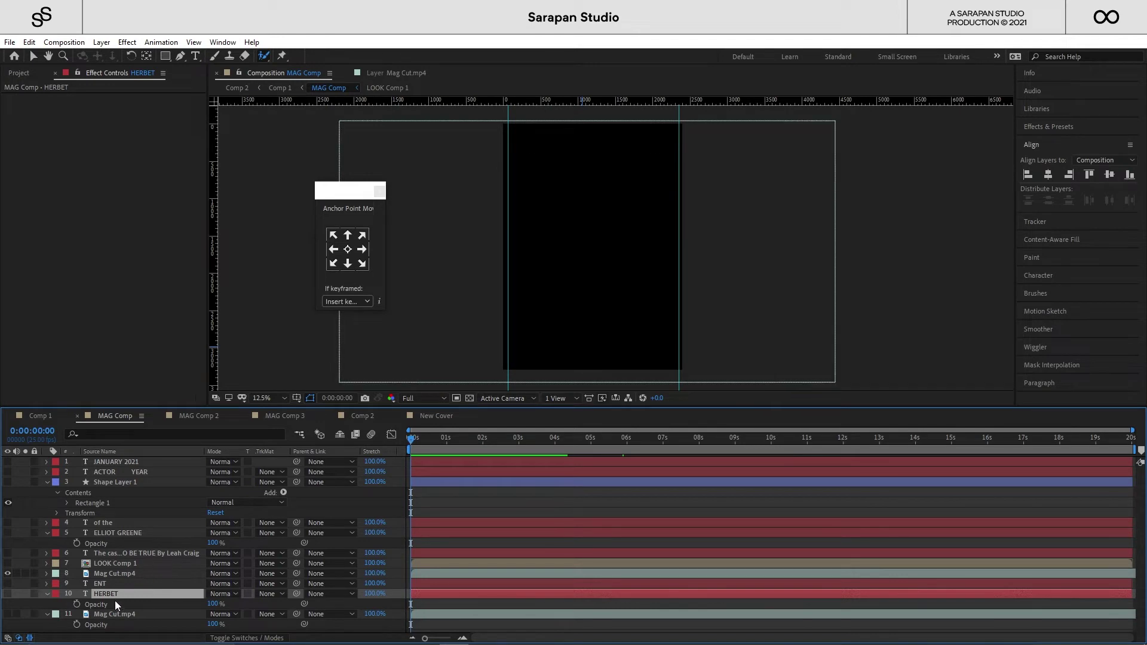
Step: Make the background sky Mag Cut.mp4 layer and the HERBET title visible, then return to frame zero
click(116, 573)
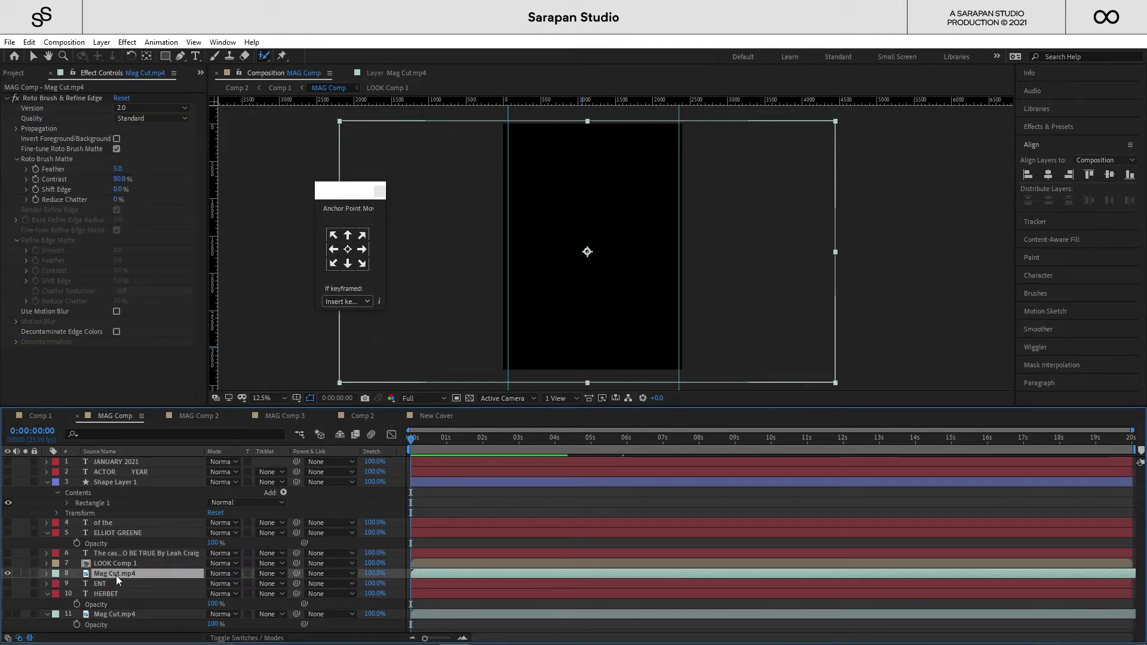
click(112, 613)
click(8, 614)
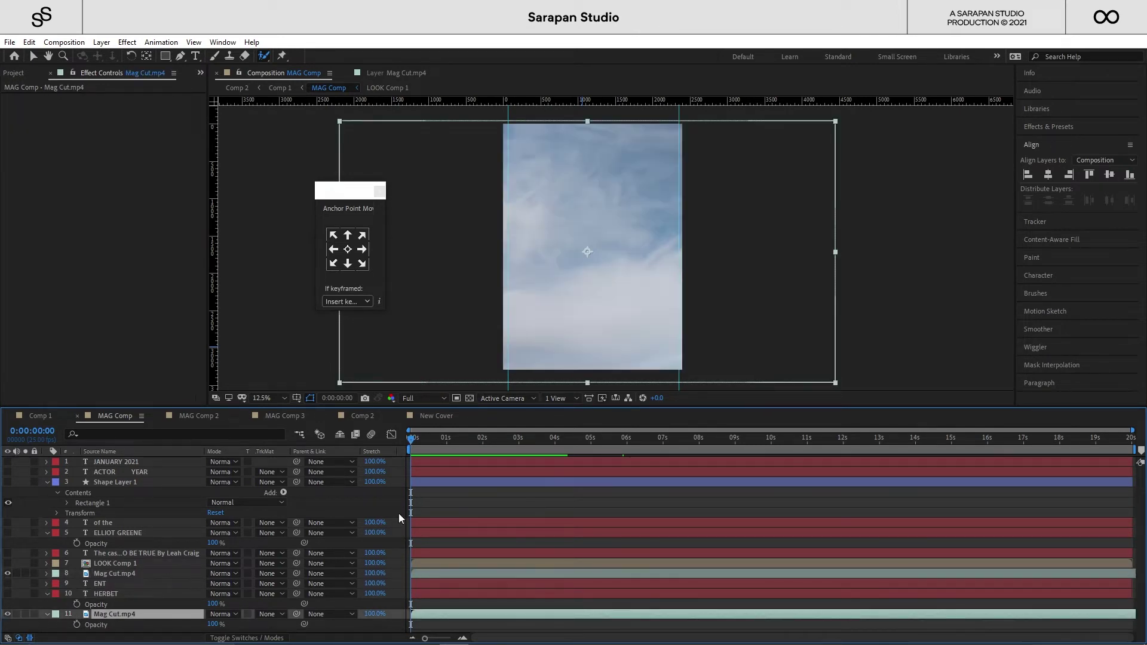
drag(411, 442, 504, 442)
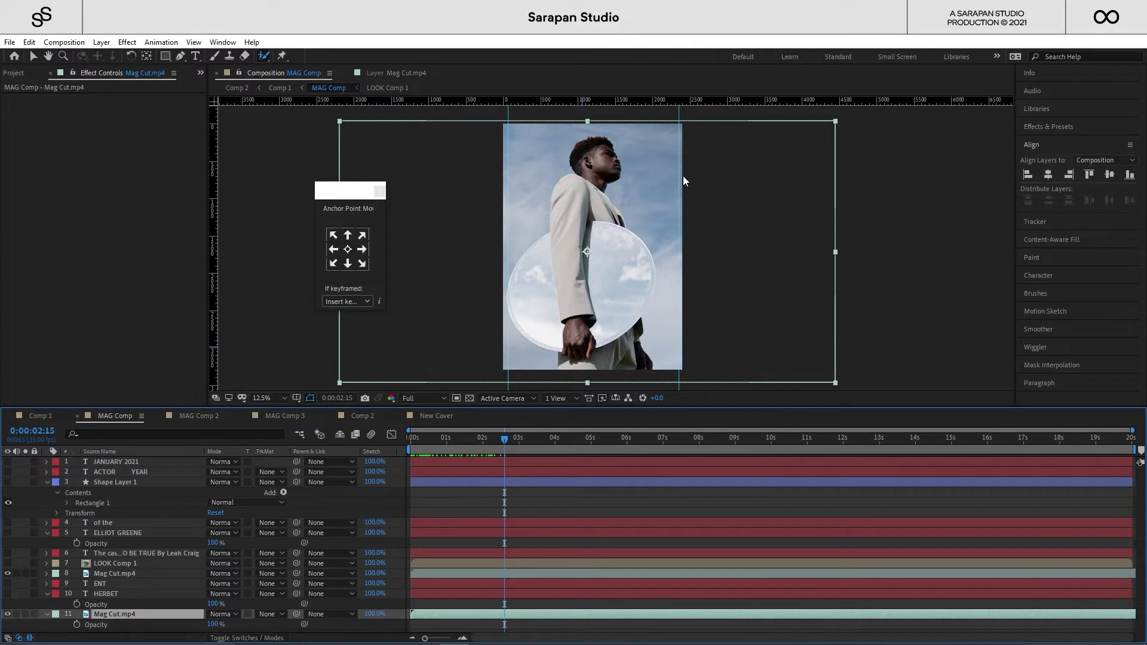
click(8, 594)
key(Home)
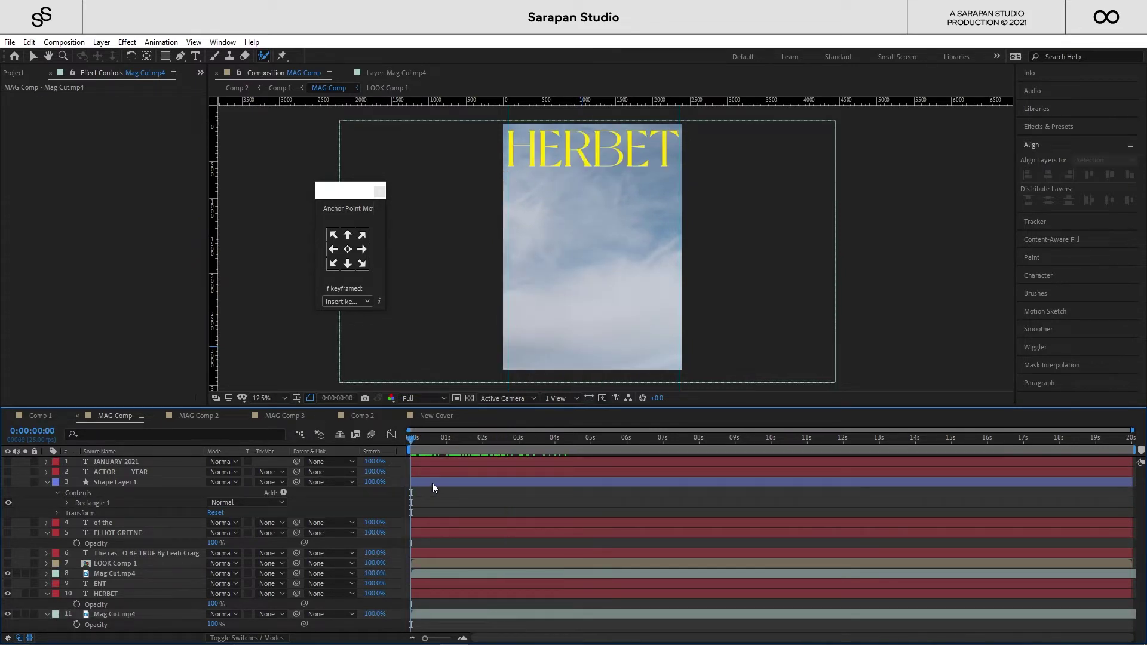
Step: Preview to about 0:00:04:10, then show the JANUARY 2021, ACTOR YEAR, ELLIOT GREENE, cover-line and ENT layers
key(space)
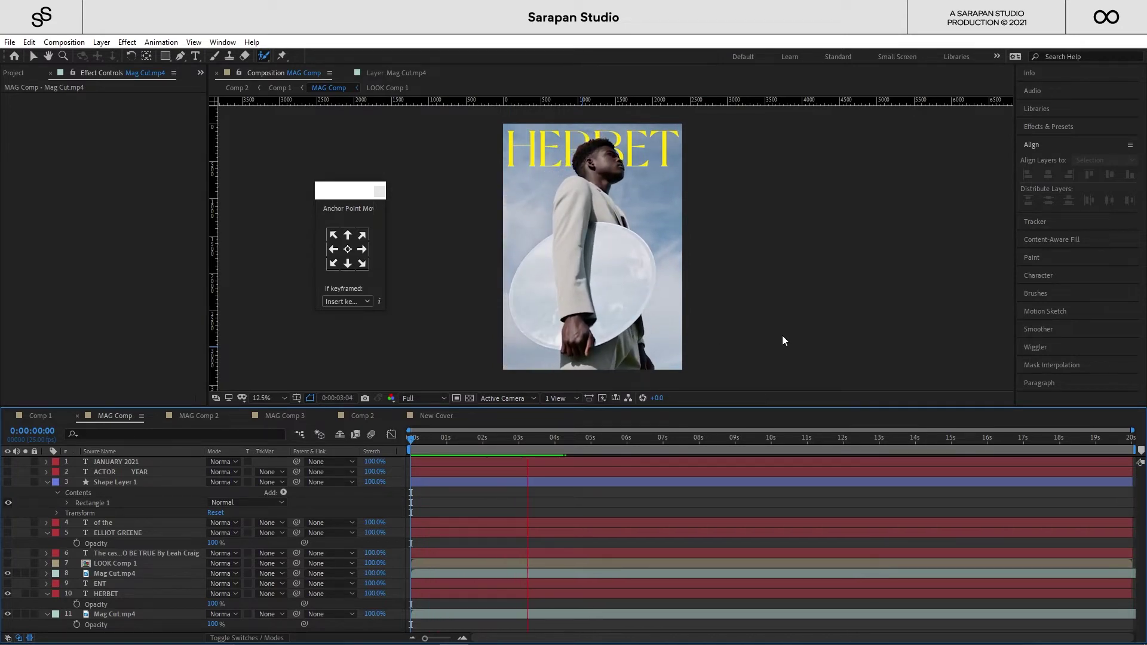
click(569, 442)
click(7, 461)
click(7, 471)
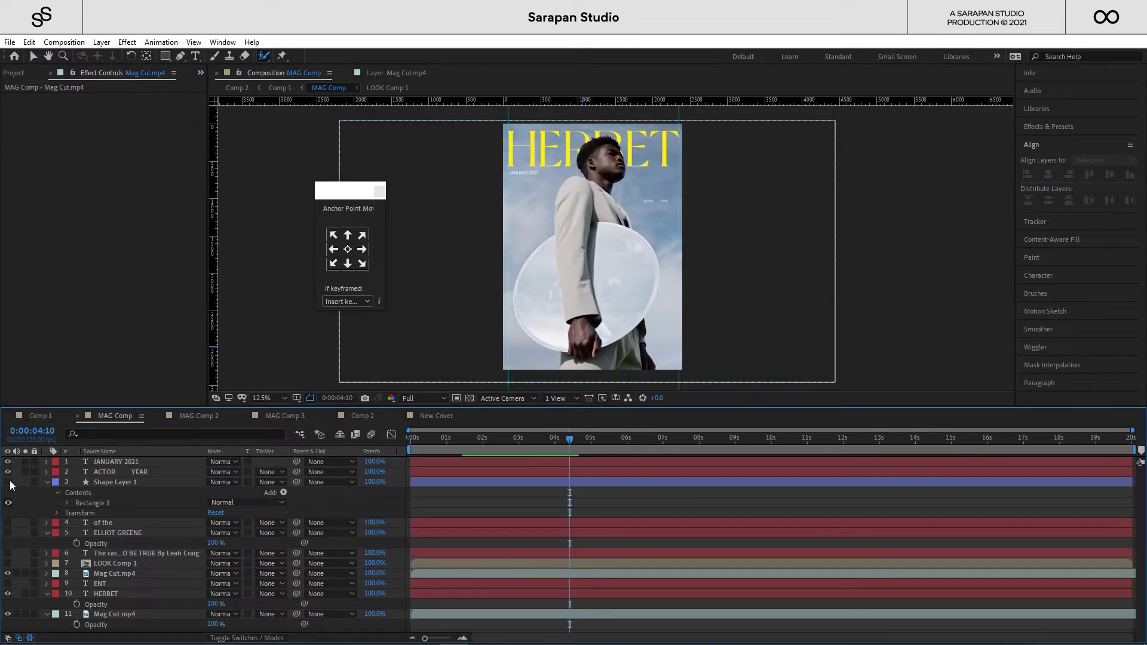
drag(9, 533, 7, 563)
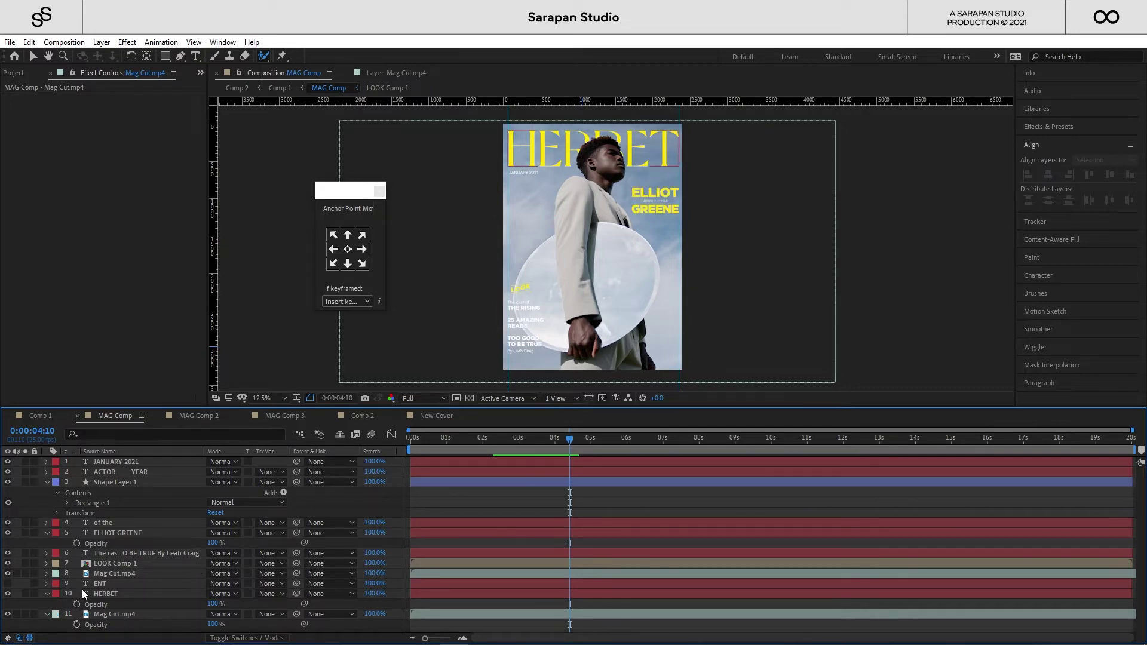
click(8, 583)
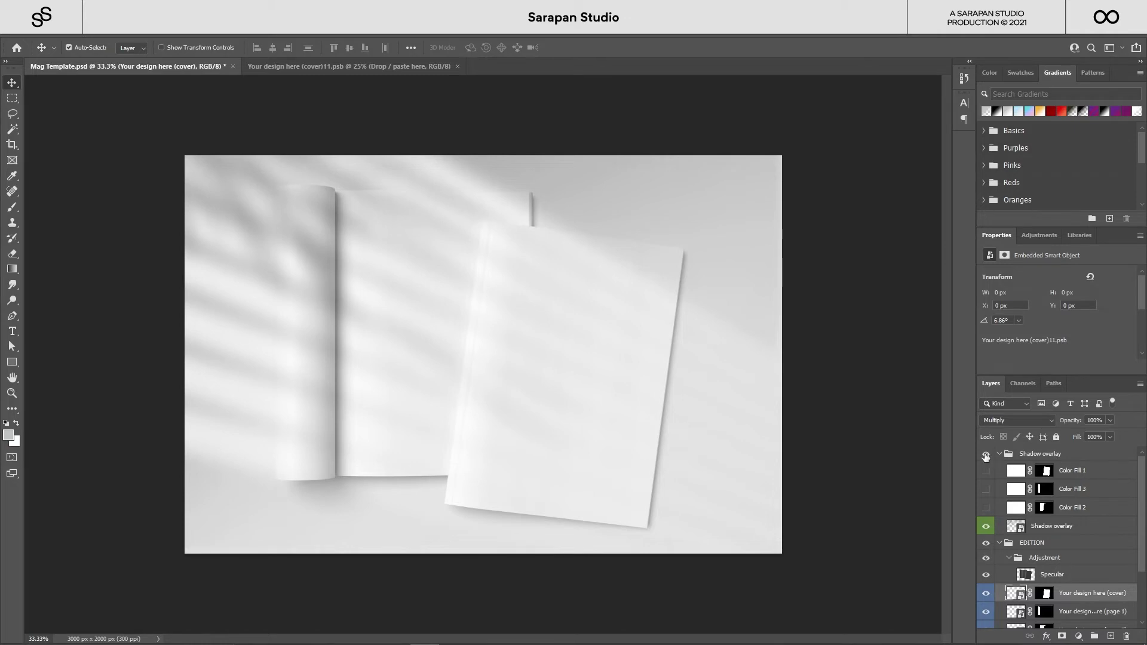
Step: Hide the Shadow overlay group so the mockup pages show plain white
click(985, 526)
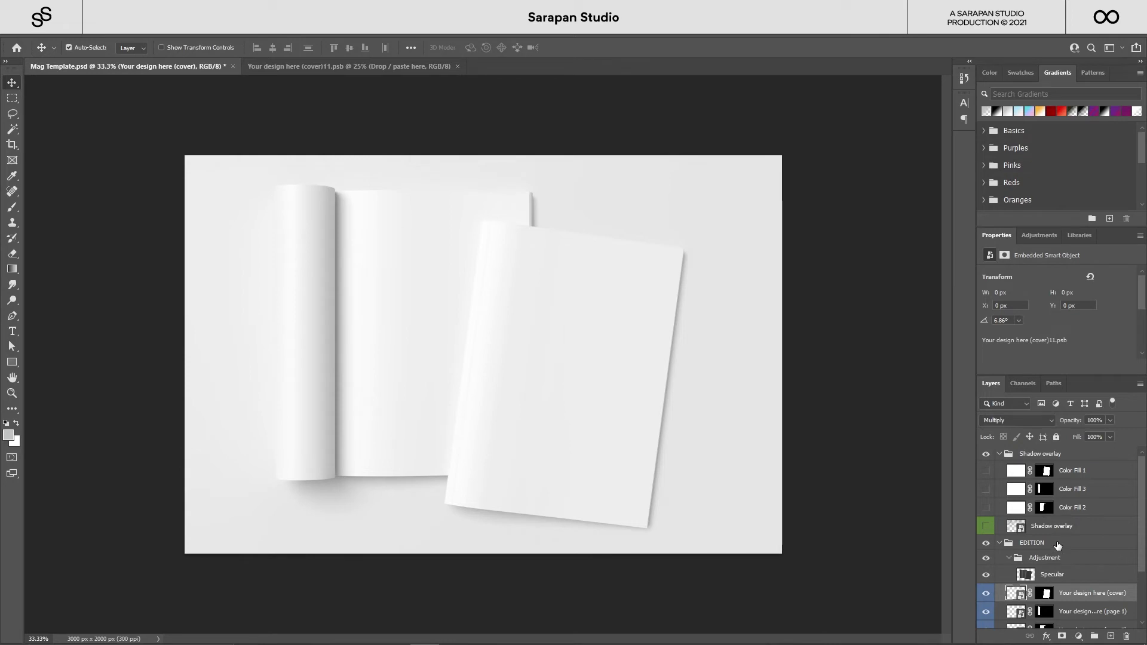
scroll(1056, 582, down, 2)
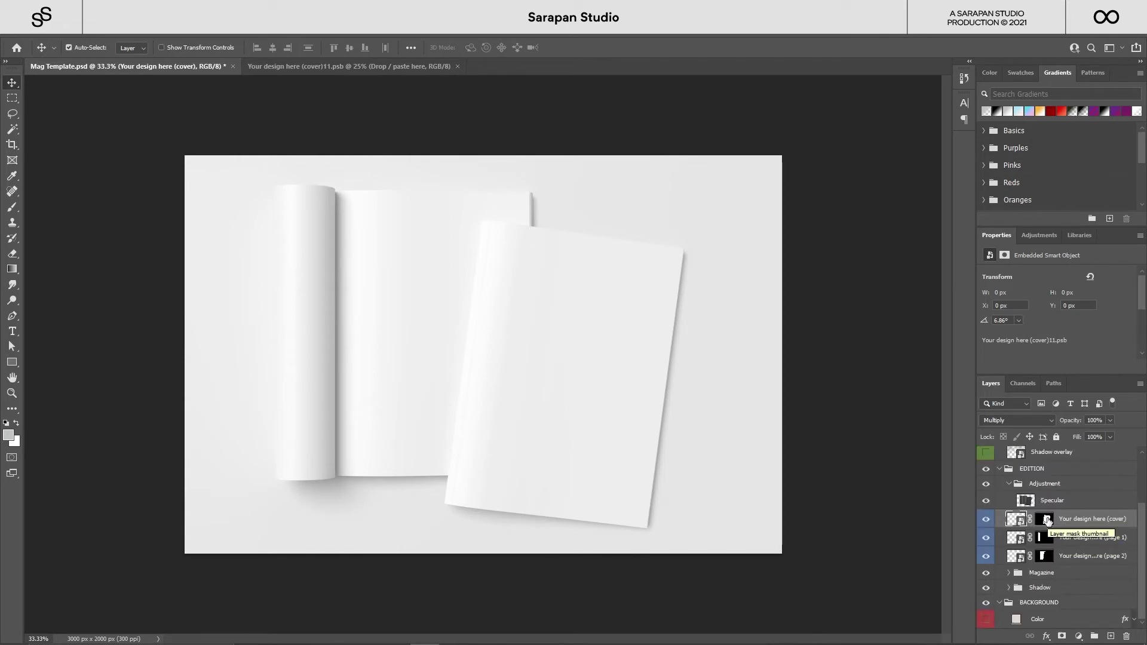
scroll(1075, 508, up, 3)
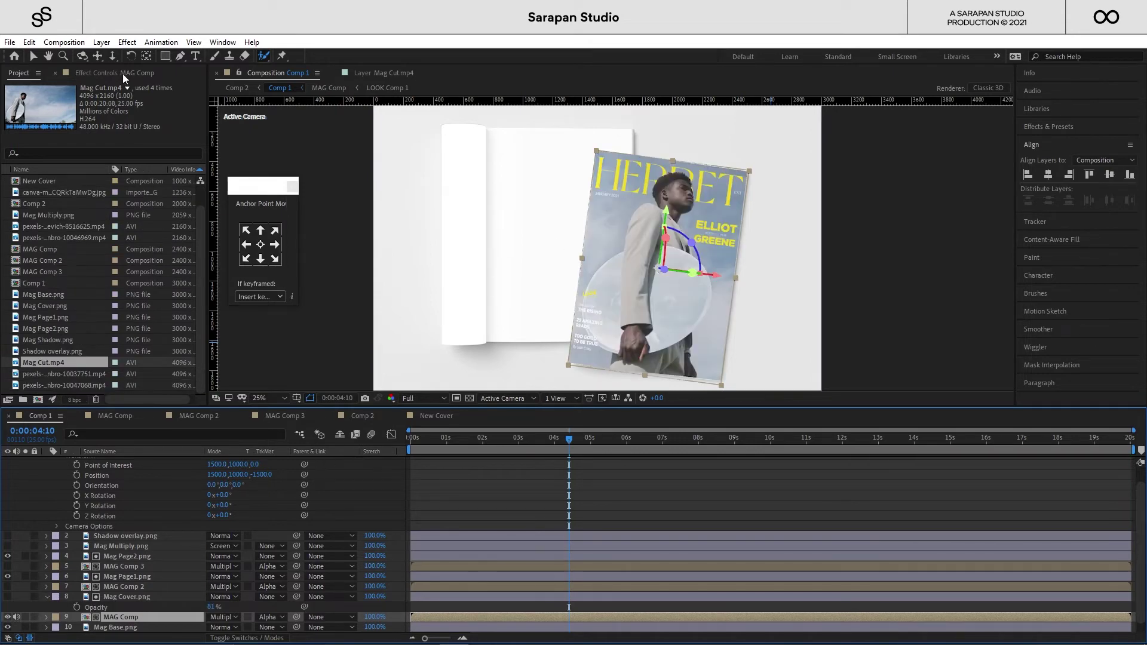
Step: Bring up MAG Comp's Mesh Warp controls and select the cover's bottom-left warp vertex
click(123, 74)
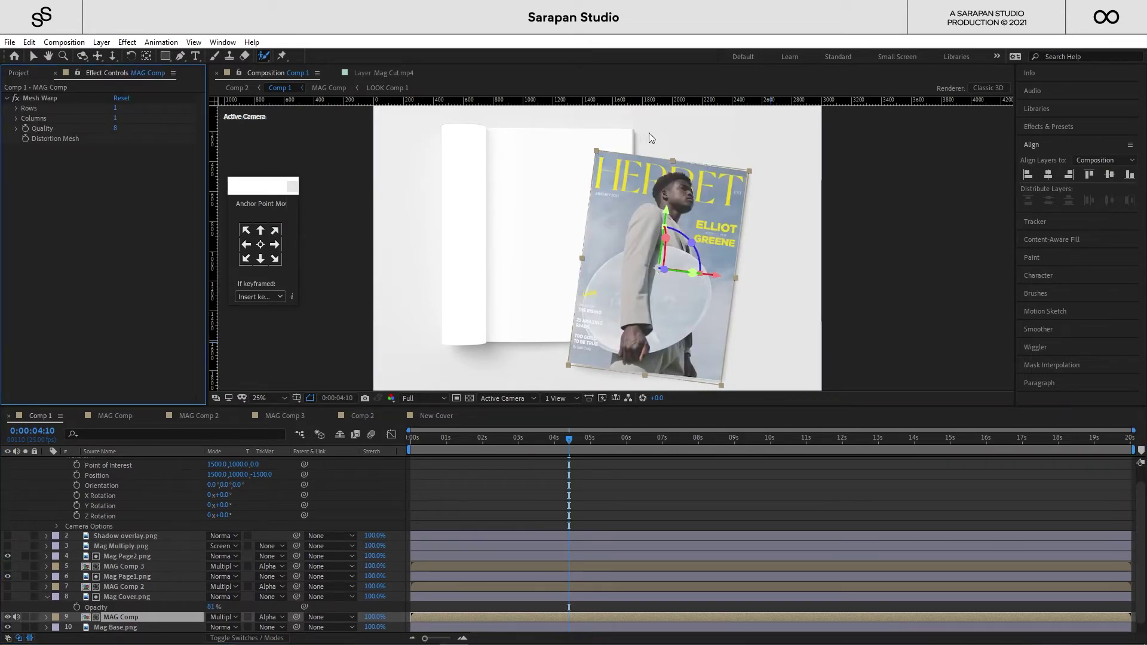
scroll(760, 174, up, 1)
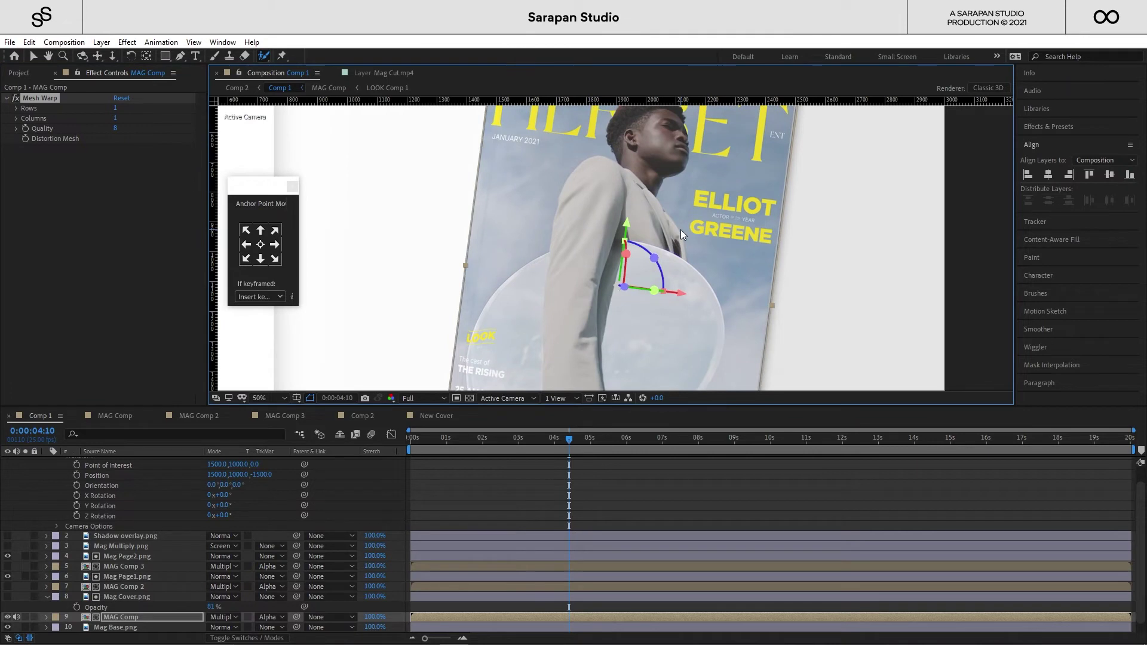
scroll(679, 230, down, 1)
scroll(668, 306, up, 2)
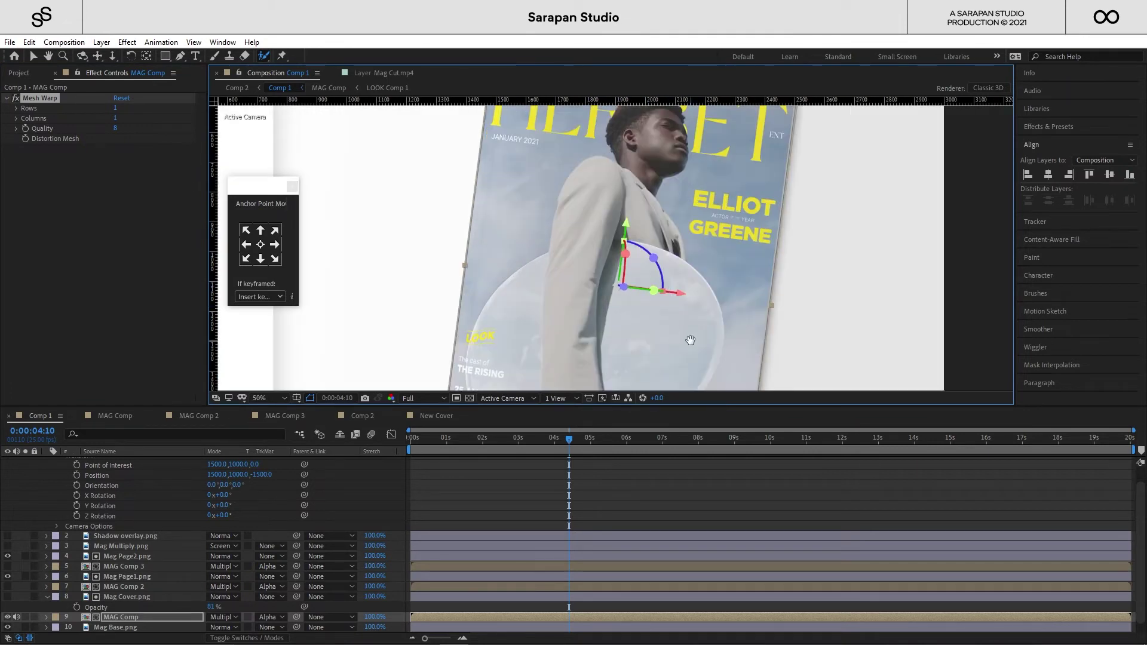
scroll(659, 312, down, 3)
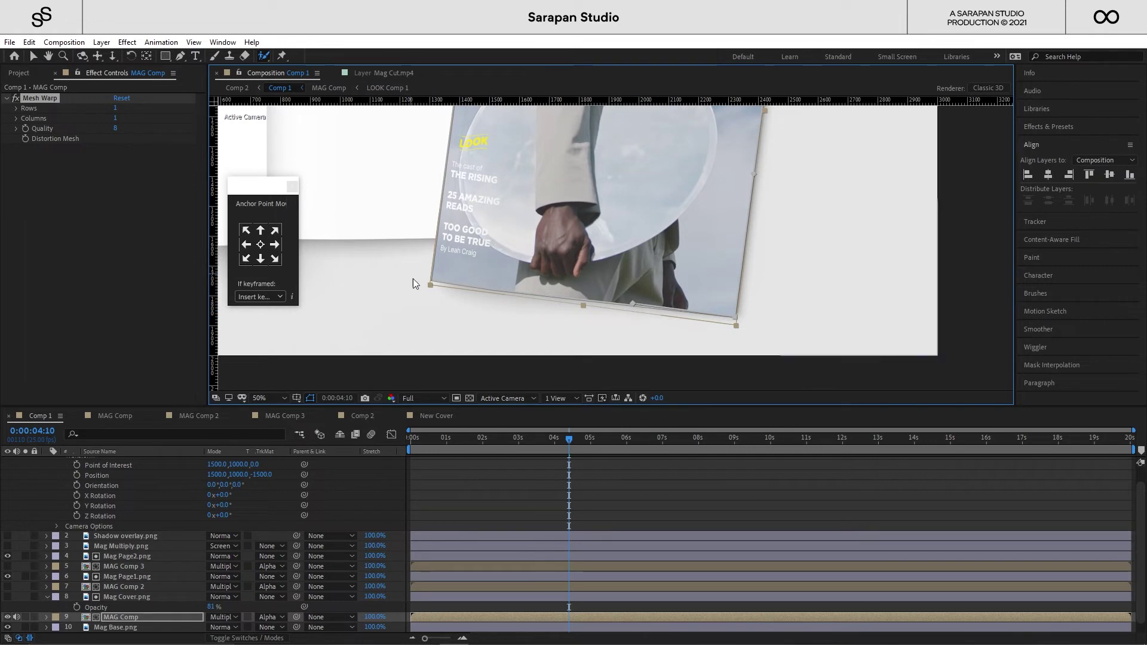
click(430, 284)
Step: Drag the Mesh Warp tangent handles so the cover's edges match the tilted page
scroll(702, 198, up, 5)
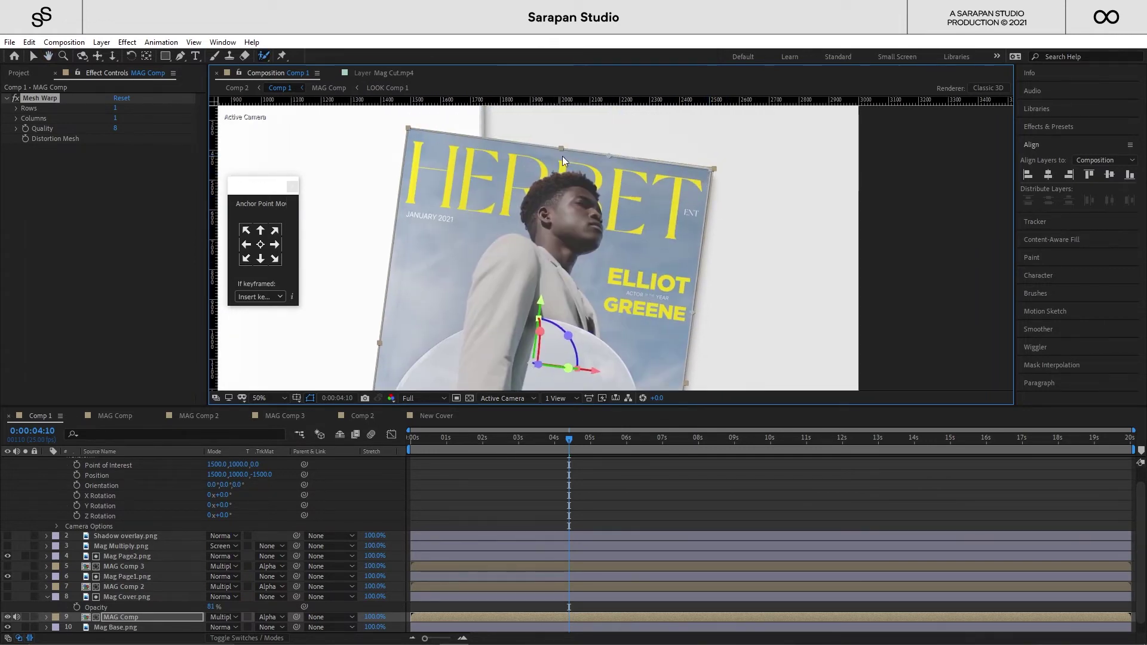
drag(608, 155, 584, 135)
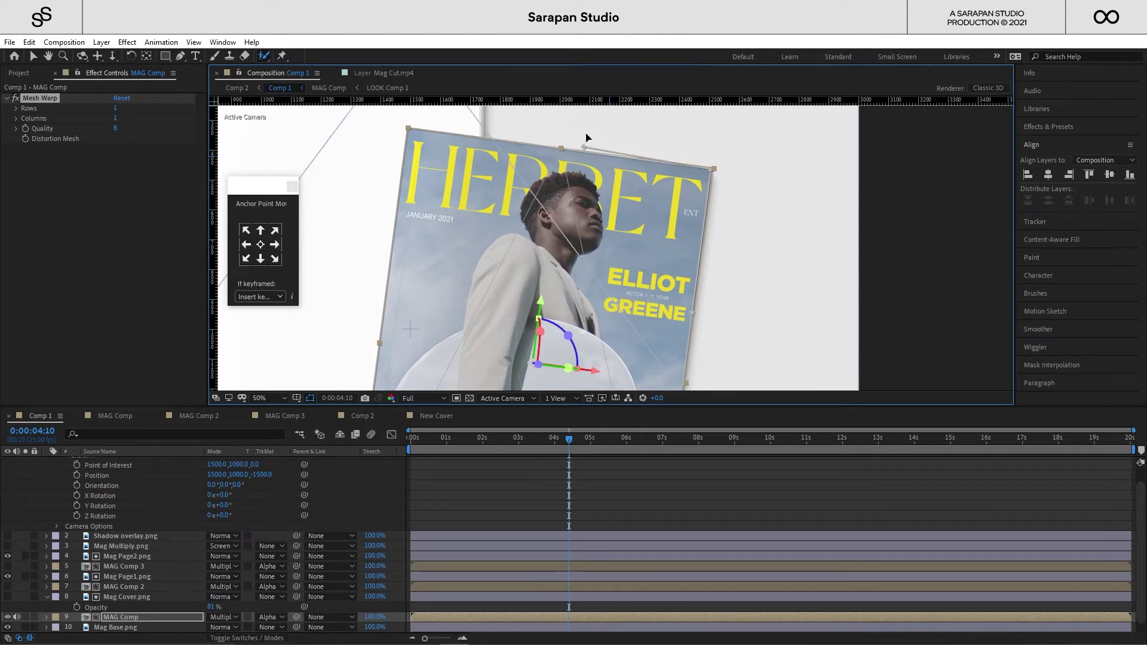
scroll(703, 355, down, 6)
scroll(600, 339, up, 6)
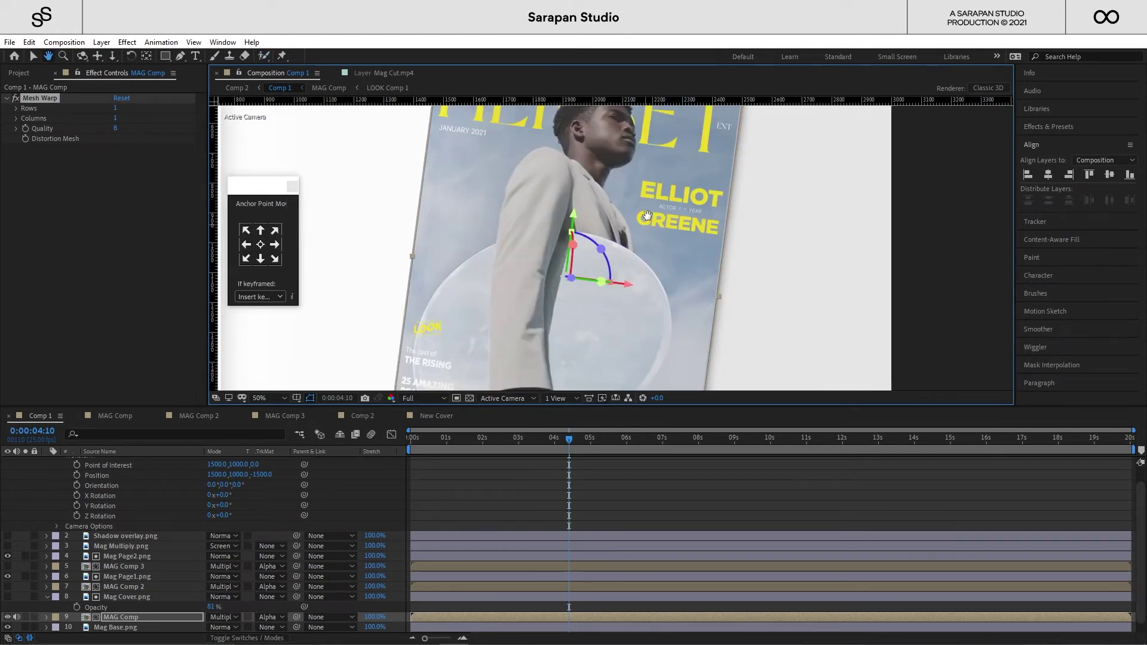
scroll(646, 270, down, 2)
drag(617, 309, 638, 288)
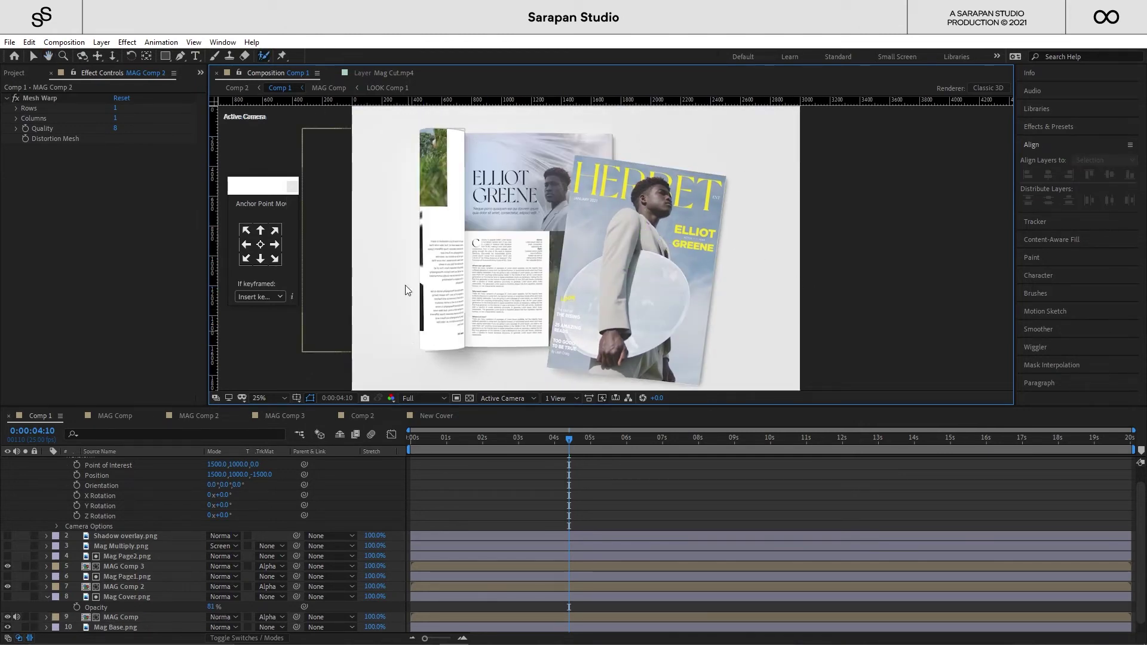
drag(405, 290, 559, 134)
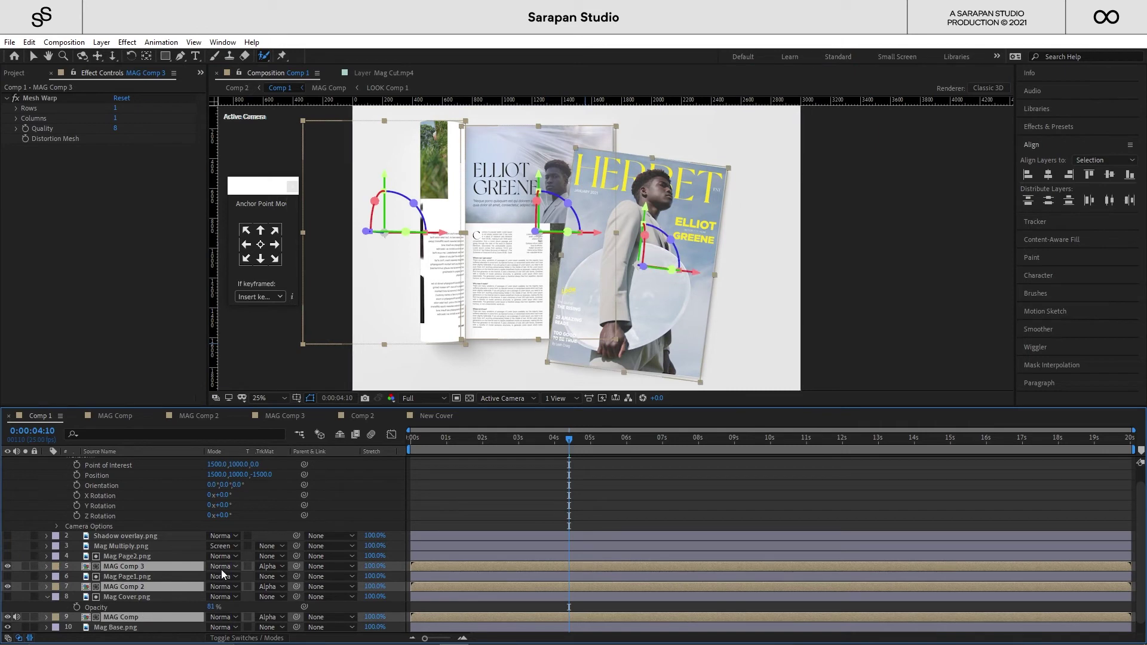
Step: Set MAG Comp, MAG Comp 2 and MAG Comp 3 to Multiply blending, then deselect them
key(shift+alt+m)
click(865, 273)
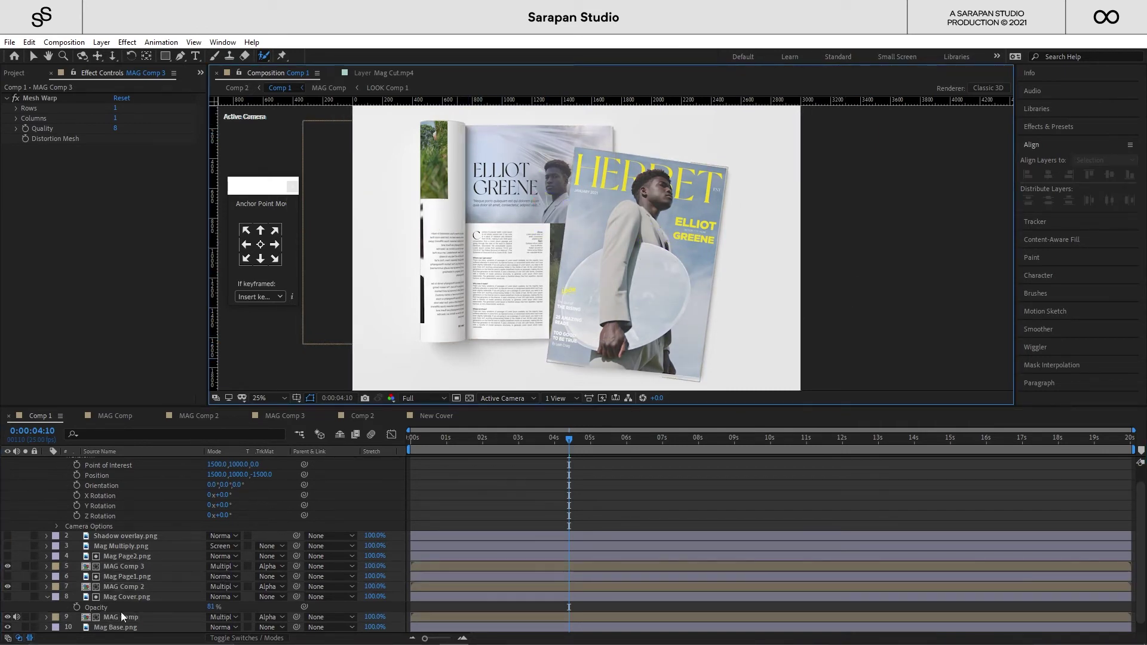
scroll(130, 621, down, 1)
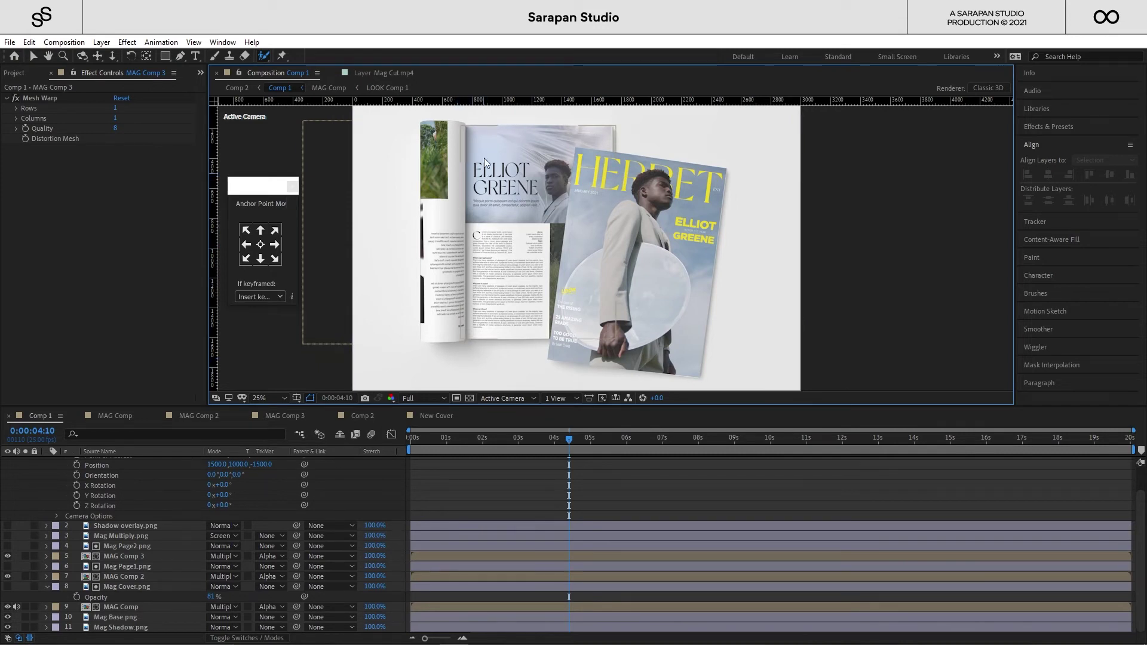